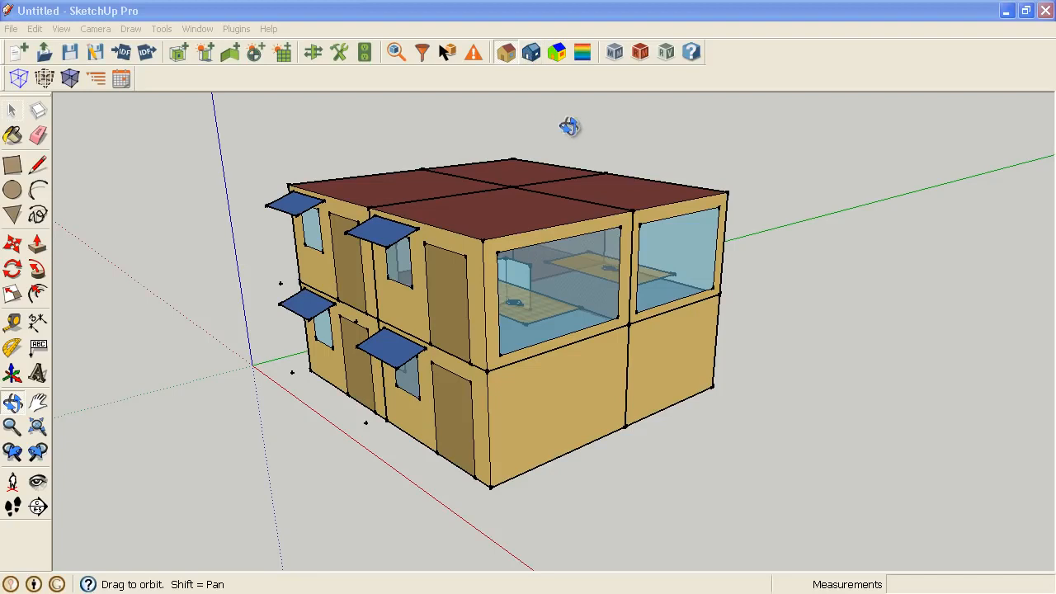
Open the simulation run settings and turn off design day simulations.
{"action": "left_click_drag", "start_coordinate": [526, 276], "coordinate": [495, 269]}
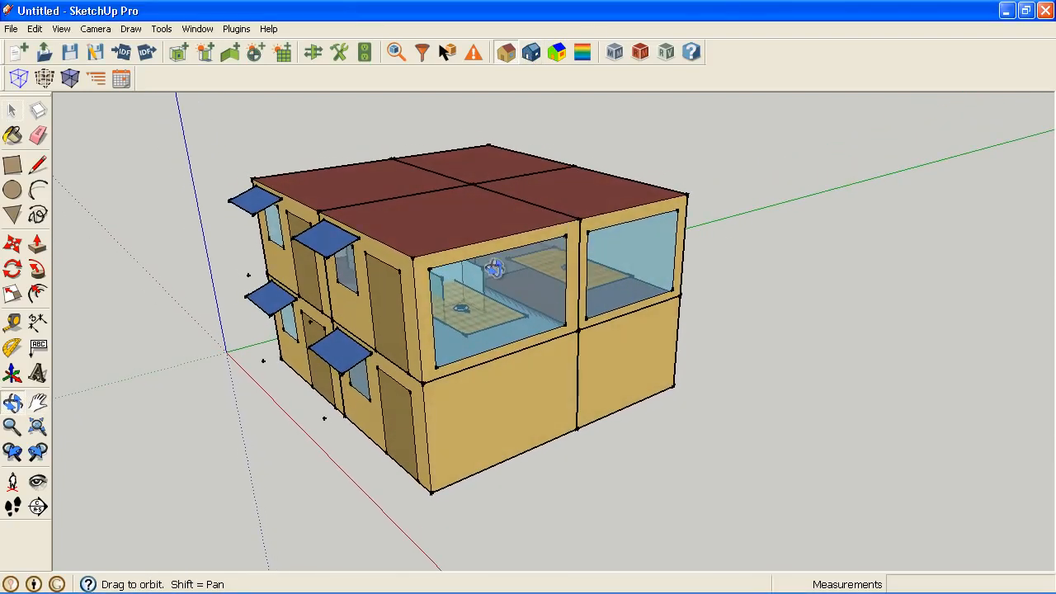
{"action": "left_click", "coordinate": [641, 51]}
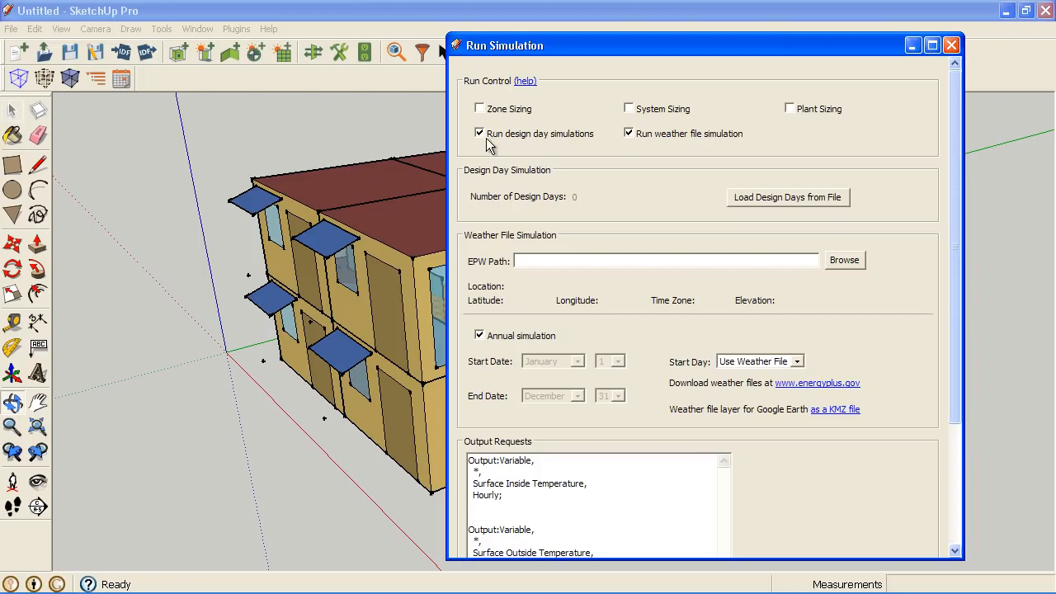
{"action": "left_click", "coordinate": [480, 134]}
Load USA_CO_Golden-NREL.724666_TMY3.epw from the EnergyPlusV6-0-0 WeatherData folder as the weather file and set the site location to match it.
{"action": "left_click", "coordinate": [855, 264]}
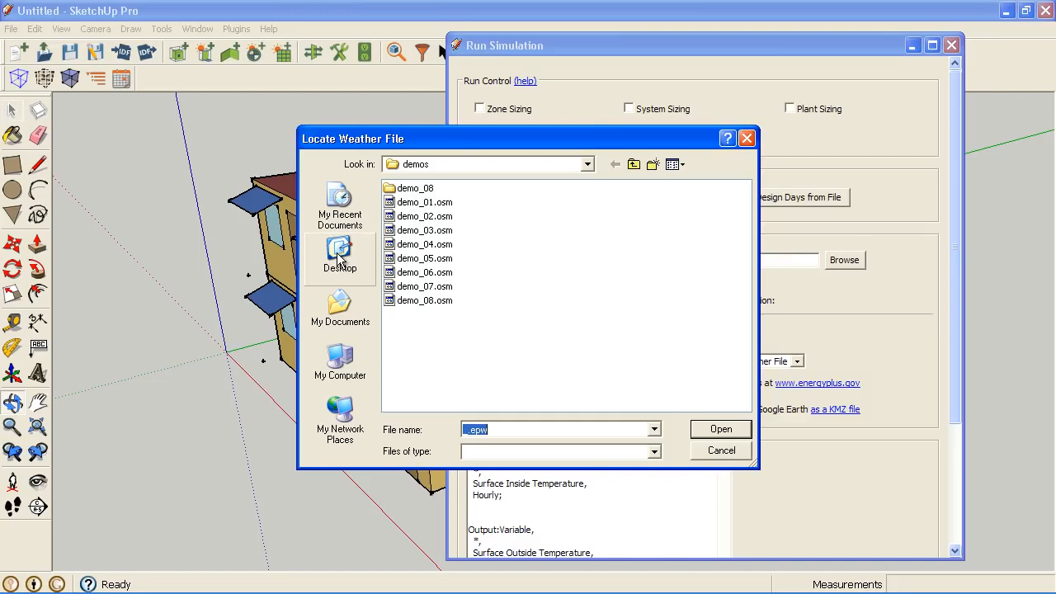
{"action": "left_click", "coordinate": [346, 363]}
{"action": "left_click", "coordinate": [414, 190]}
{"action": "double_click", "coordinate": [413, 190]}
{"action": "double_click", "coordinate": [433, 315]}
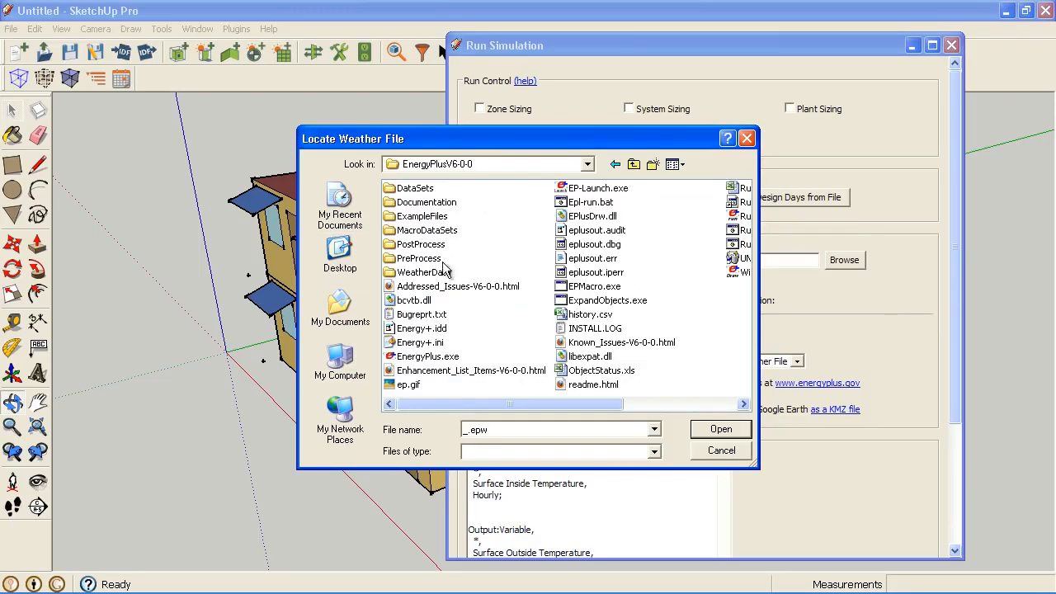
{"action": "double_click", "coordinate": [429, 271]}
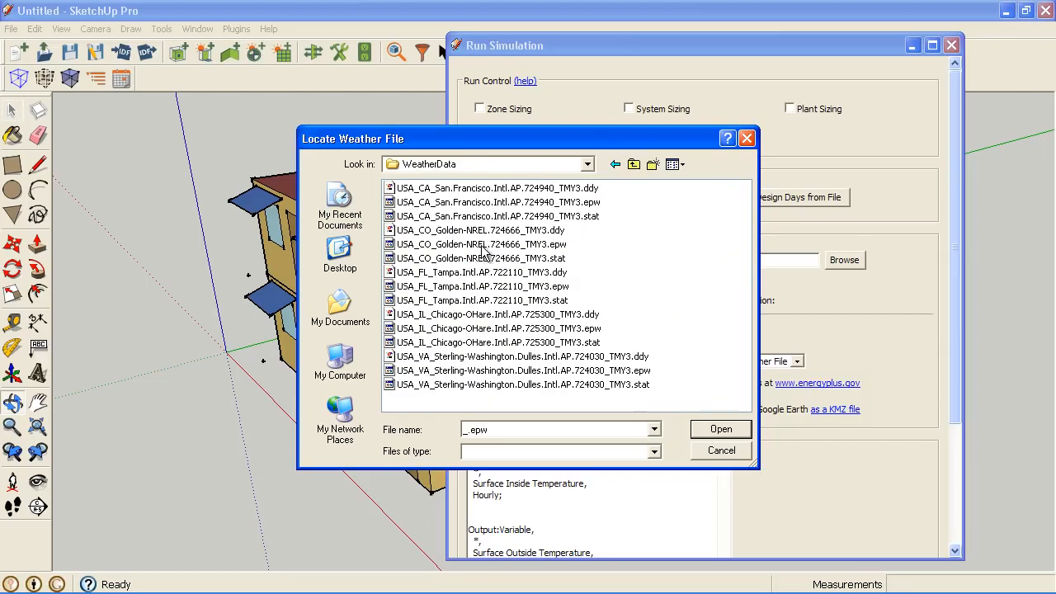
{"action": "left_click", "coordinate": [483, 244]}
{"action": "left_click", "coordinate": [735, 430]}
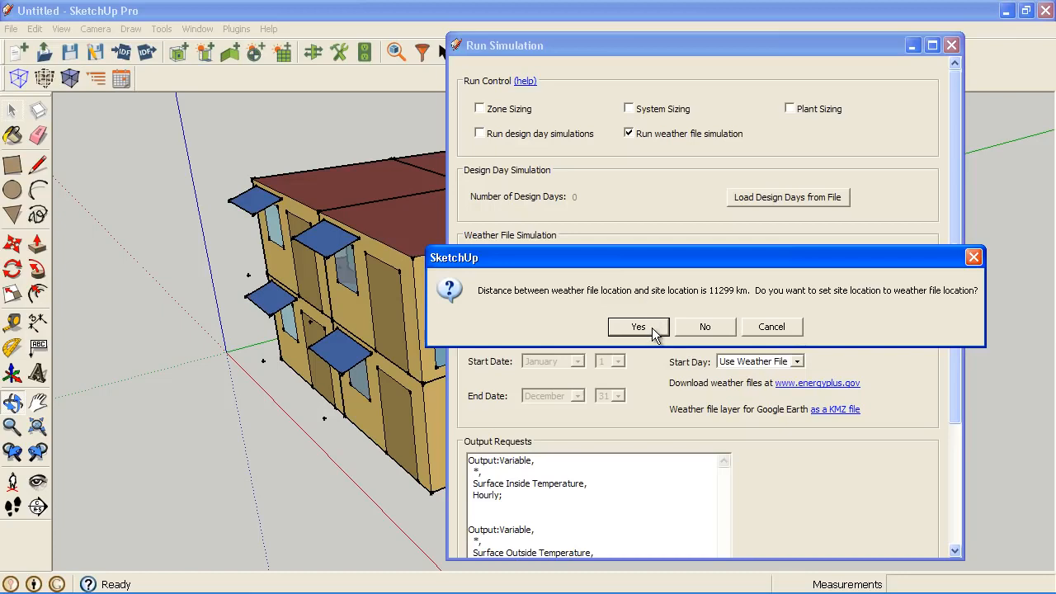
{"action": "left_click", "coordinate": [648, 329]}
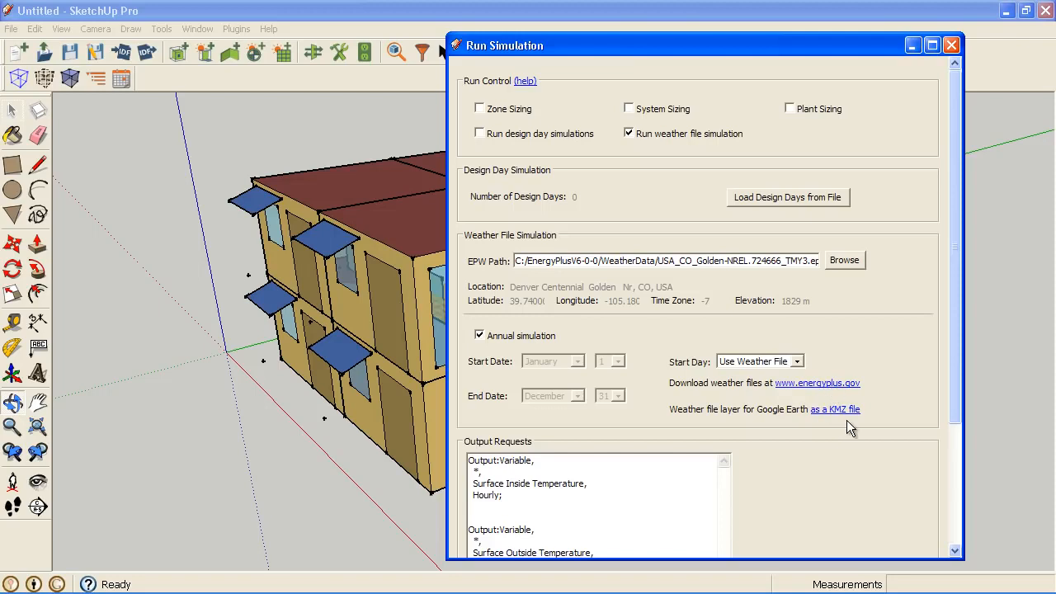
Turn off the annual simulation and set the run period's end date to February 1.
{"action": "left_click", "coordinate": [546, 336]}
{"action": "left_click", "coordinate": [578, 395]}
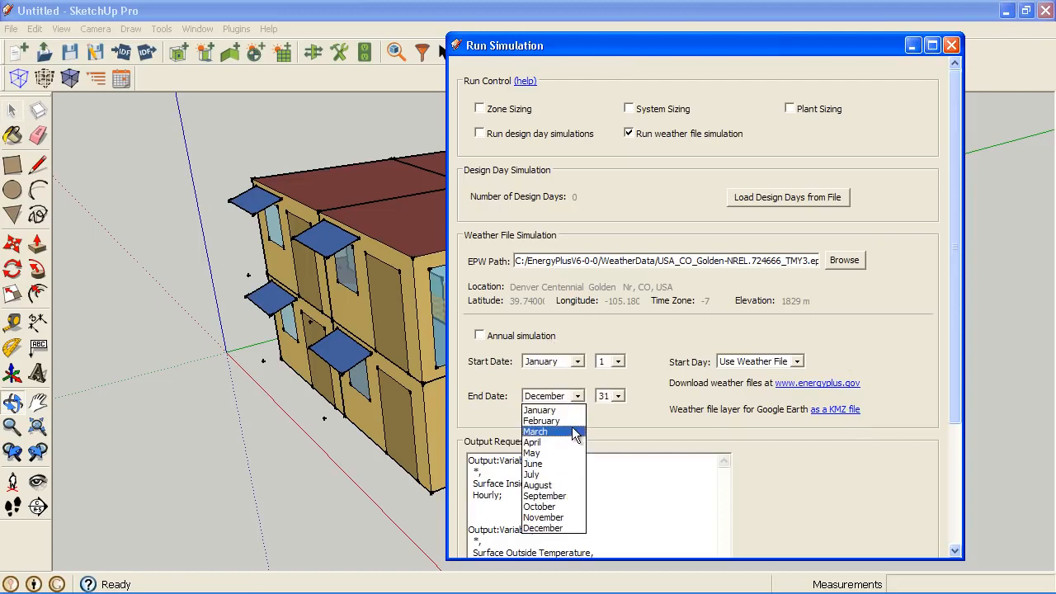
{"action": "left_click", "coordinate": [570, 421]}
{"action": "left_click", "coordinate": [618, 396]}
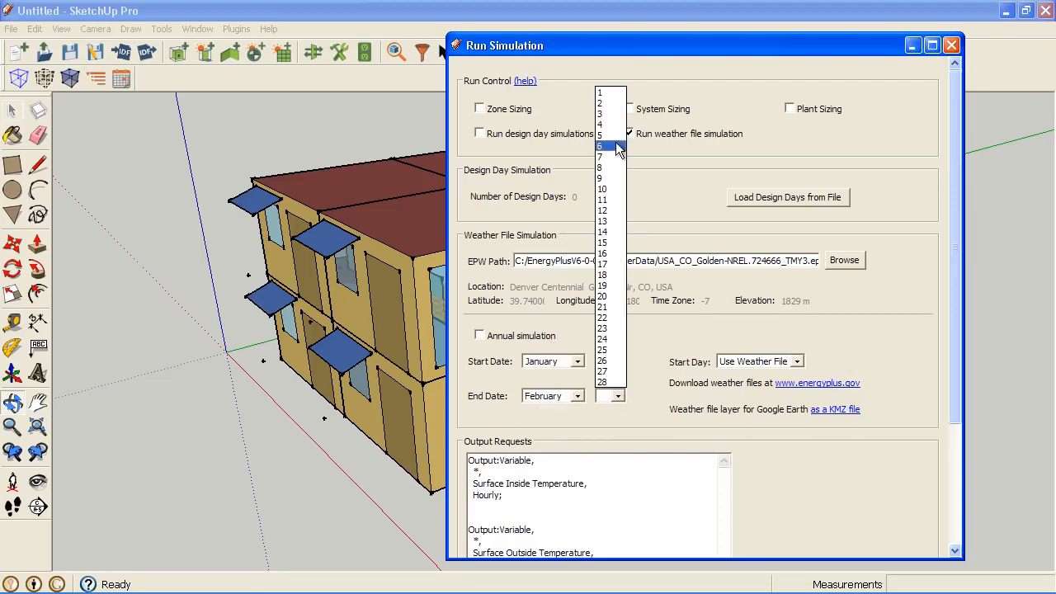
{"action": "left_click", "coordinate": [618, 93]}
Apply the simulation settings and save the model.
{"action": "left_click_drag", "start_coordinate": [955, 264], "coordinate": [952, 404]}
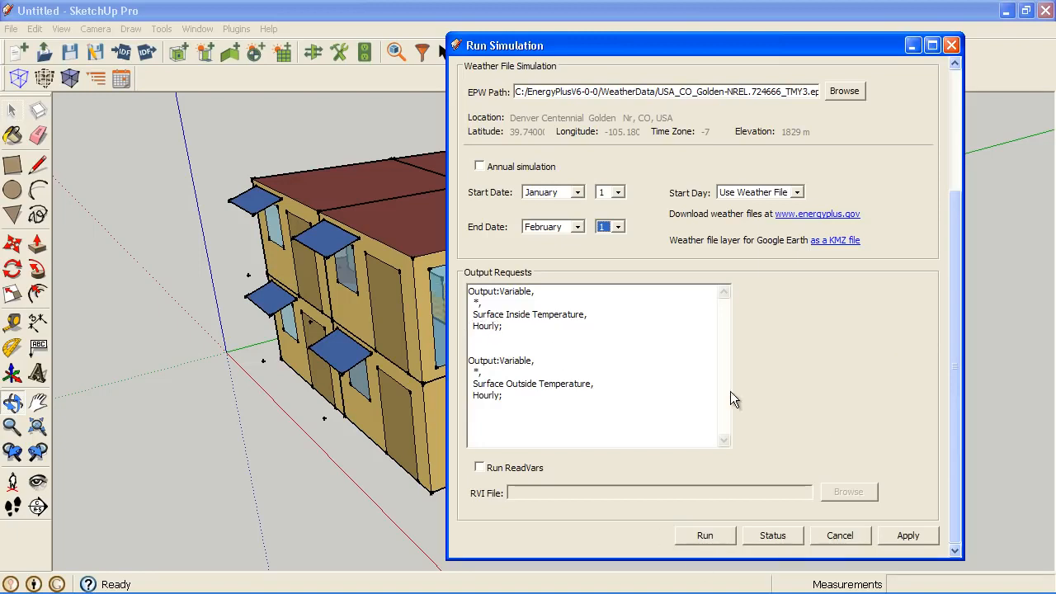
{"action": "left_click", "coordinate": [907, 535]}
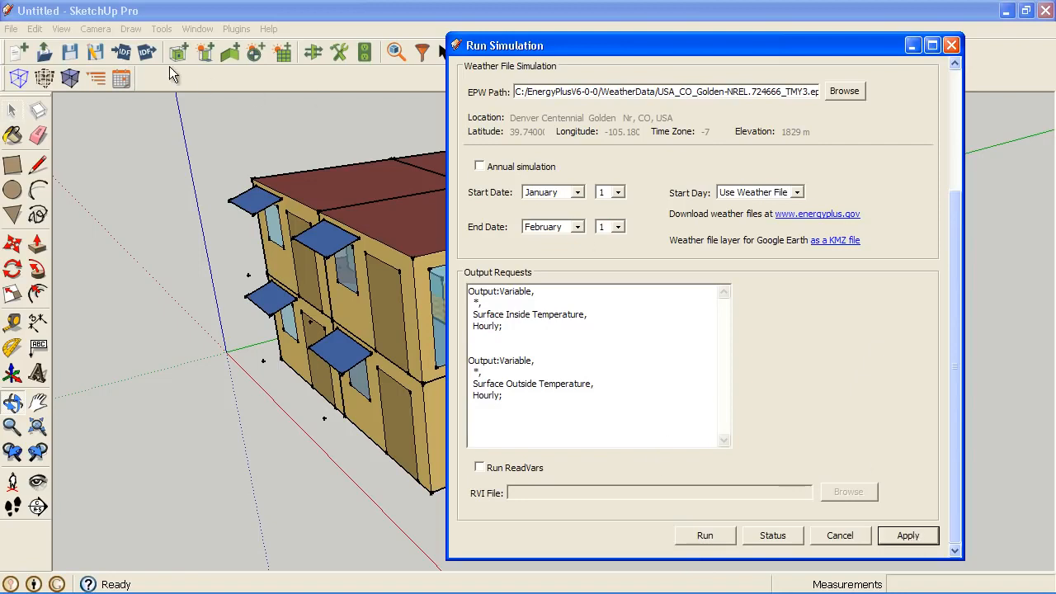
{"action": "left_click", "coordinate": [73, 54]}
Review the weather file, run period and output request settings, and run the simulation.
{"action": "left_click_drag", "start_coordinate": [957, 240], "coordinate": [953, 157]}
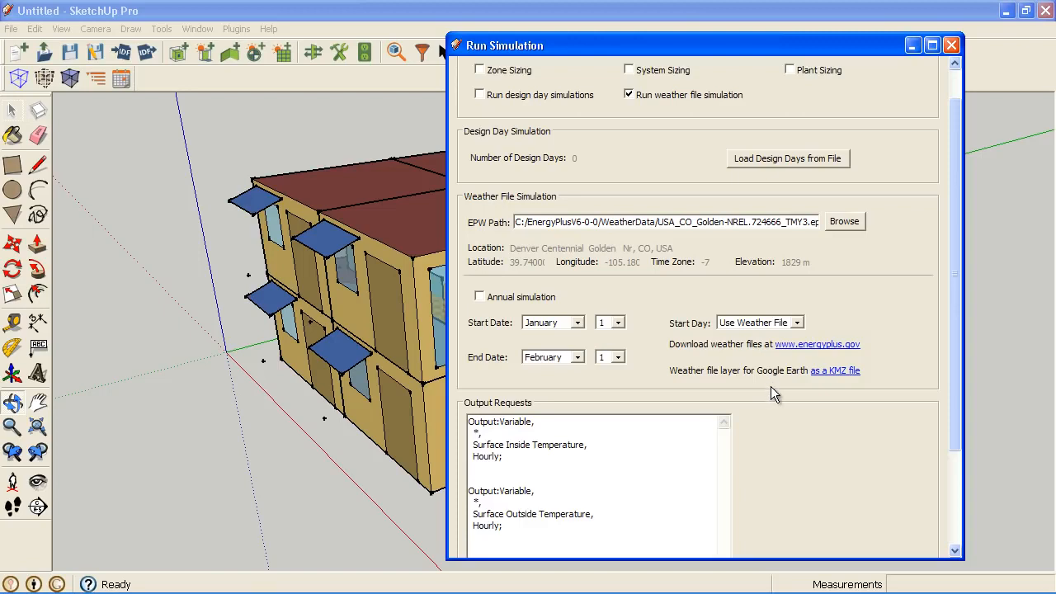
{"action": "scroll", "coordinate": [771, 393], "scroll_direction": "down", "scroll_amount": 3}
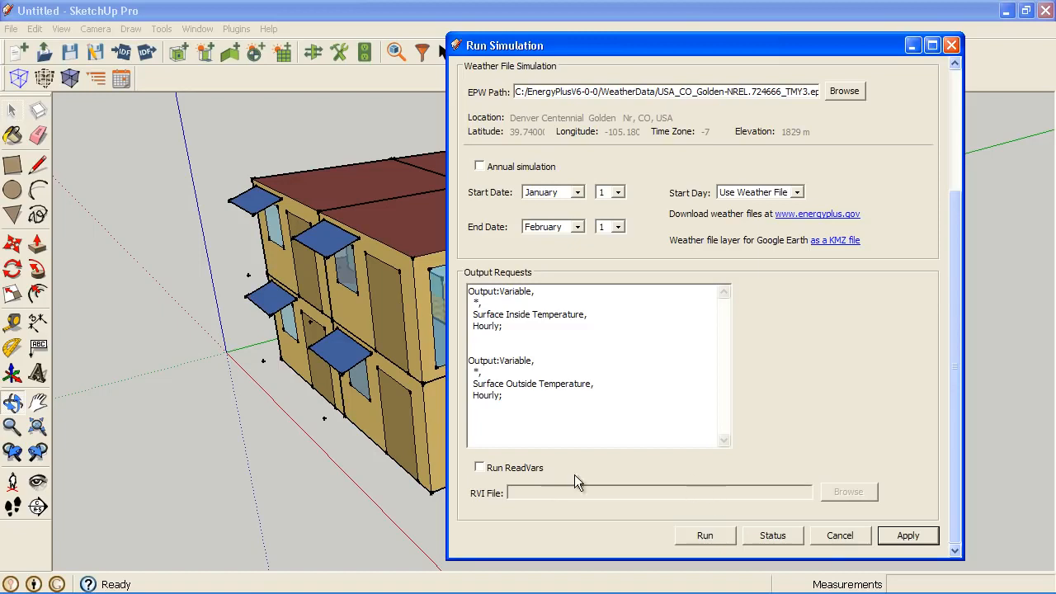
{"action": "left_click", "coordinate": [706, 535]}
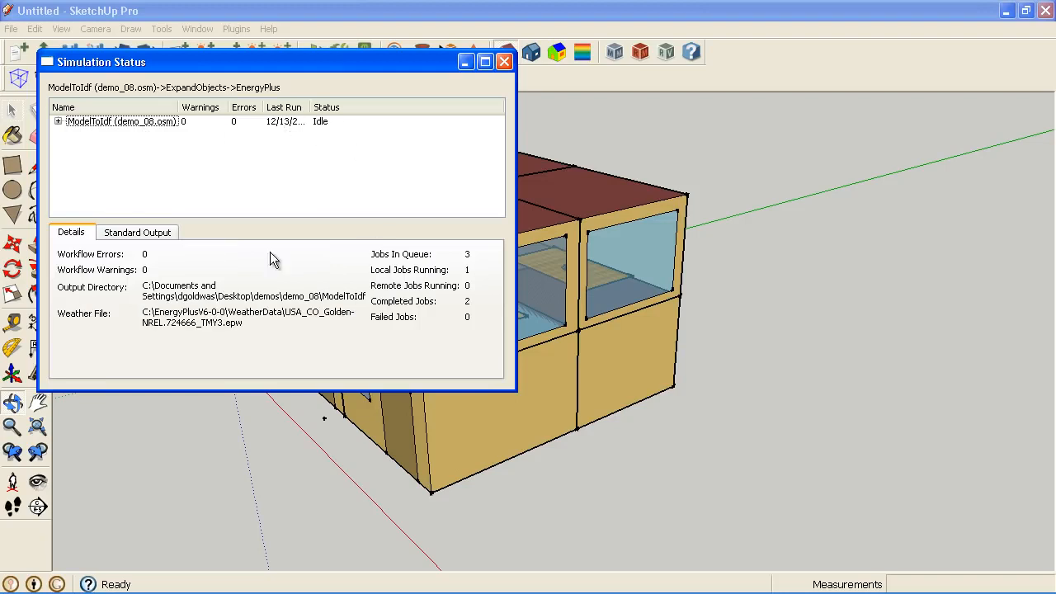
Enlarge the simulation status window, expand the ModelToIdf, ExpandObjects and EnergyPlus output files, and widen the name column to show full file names.
{"action": "left_click_drag", "start_coordinate": [515, 390], "coordinate": [763, 518]}
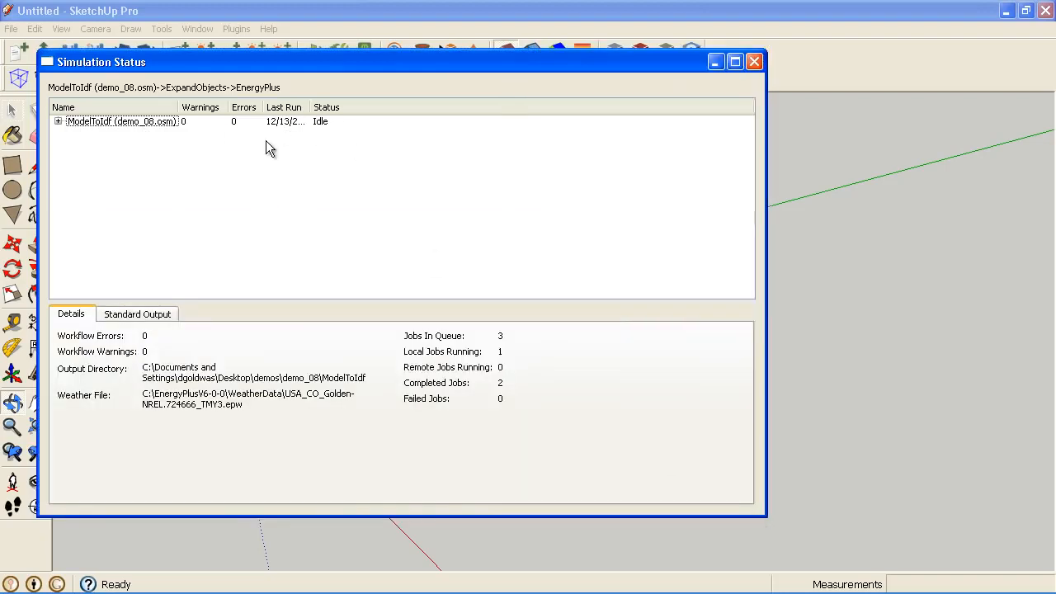
{"action": "left_click", "coordinate": [58, 121]}
{"action": "left_click", "coordinate": [74, 132]}
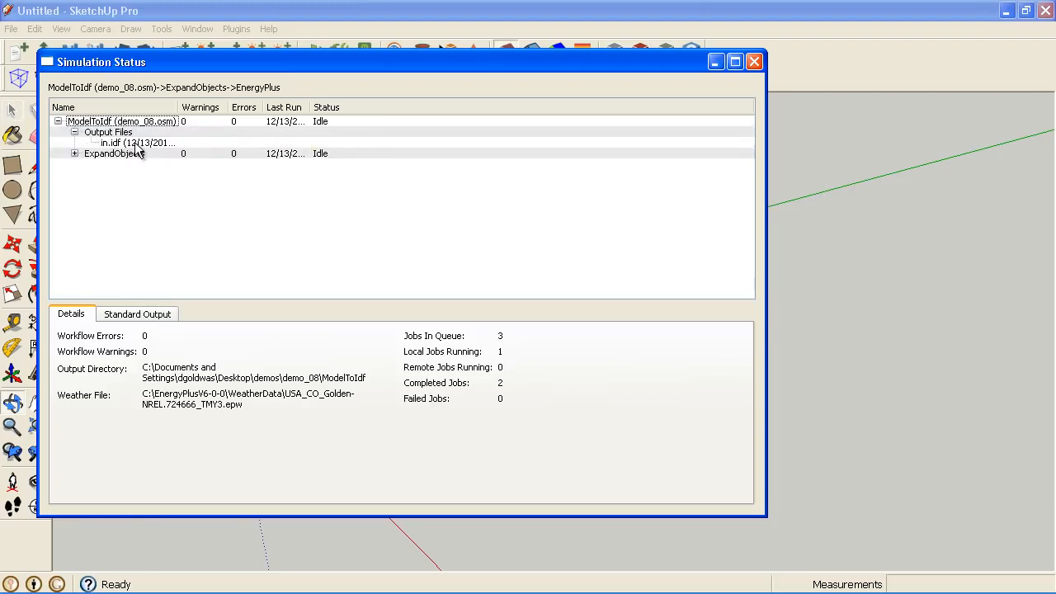
{"action": "left_click", "coordinate": [136, 142]}
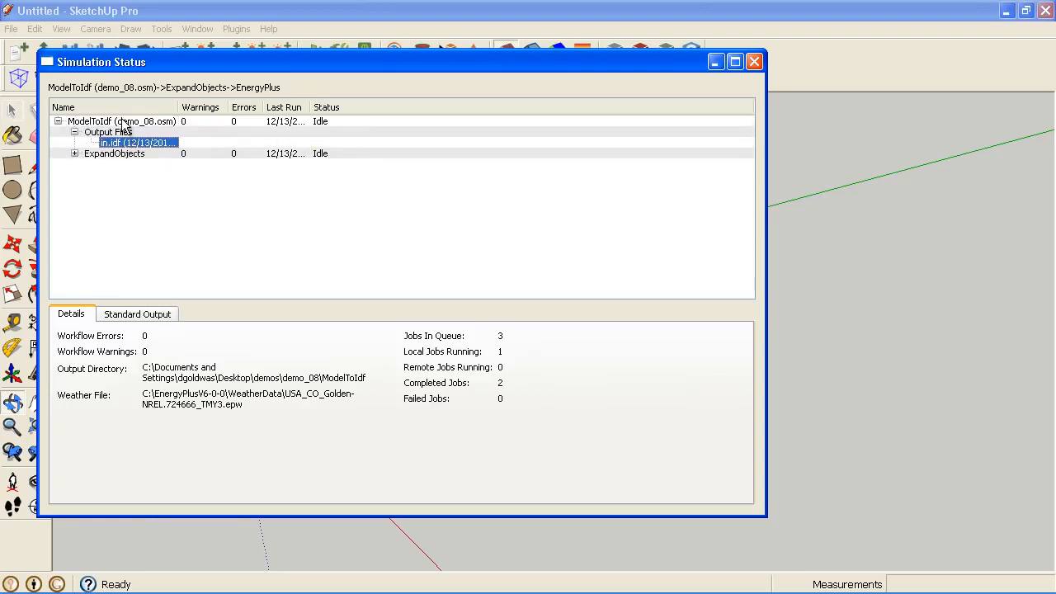
{"action": "left_click", "coordinate": [74, 153]}
{"action": "left_click", "coordinate": [107, 186]}
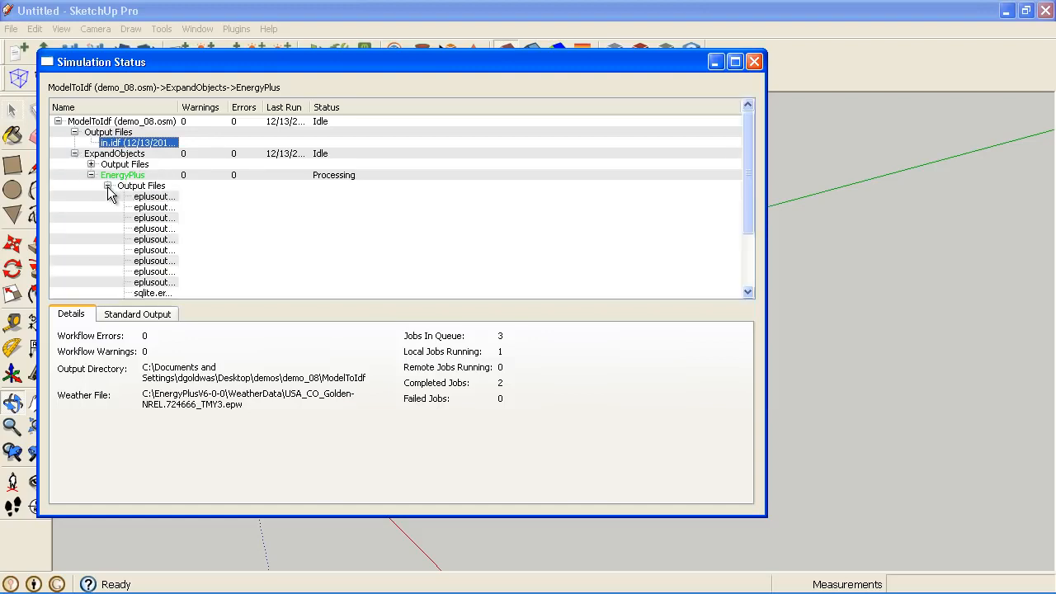
{"action": "double_click", "coordinate": [179, 107]}
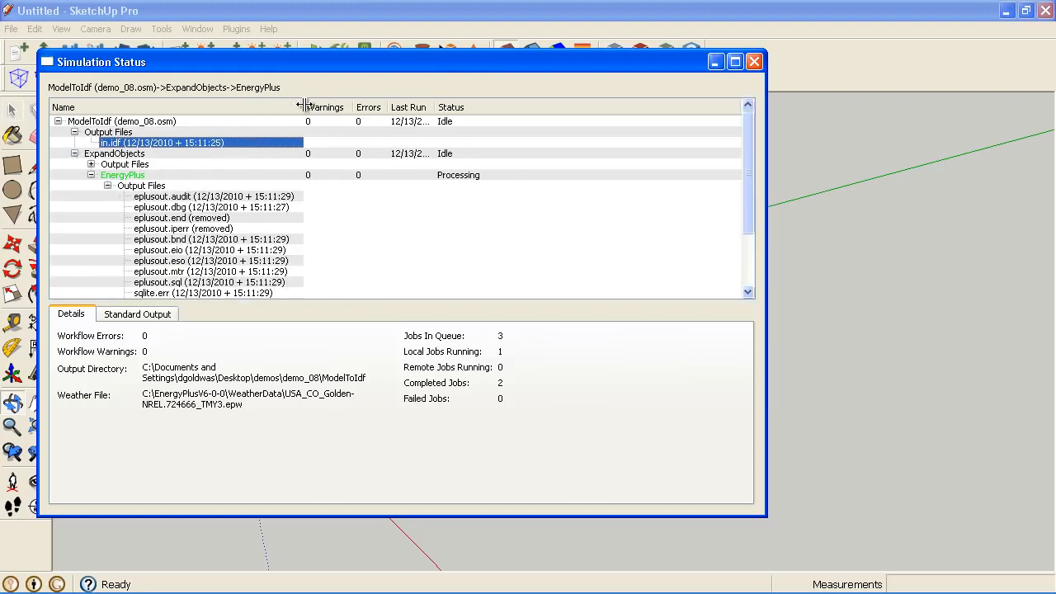
Read the EnergyPlus job's standard output log and return to the workflow details.
{"action": "left_click", "coordinate": [163, 176]}
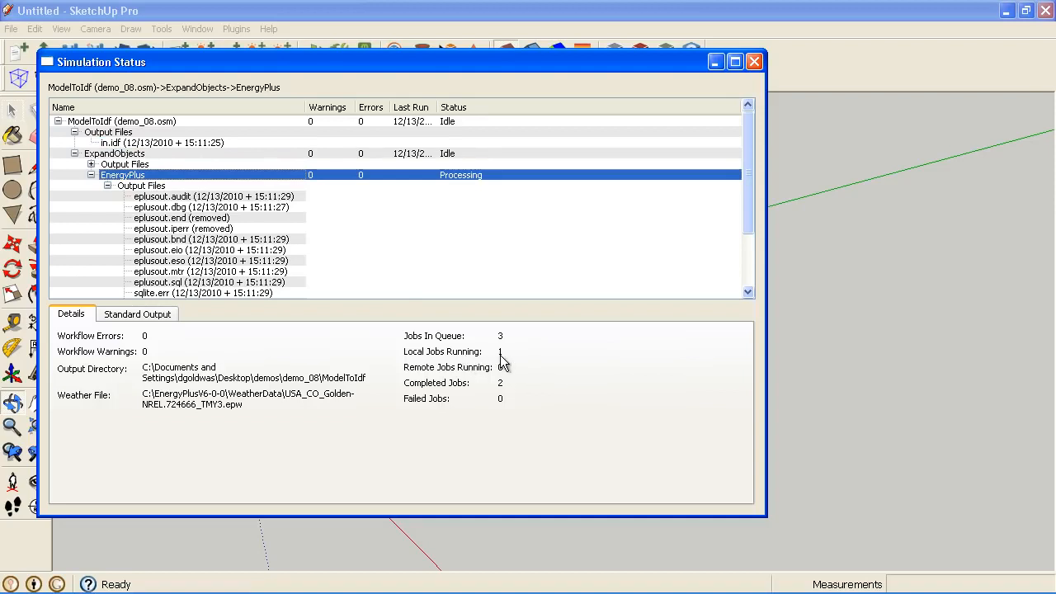
{"action": "left_click", "coordinate": [140, 316]}
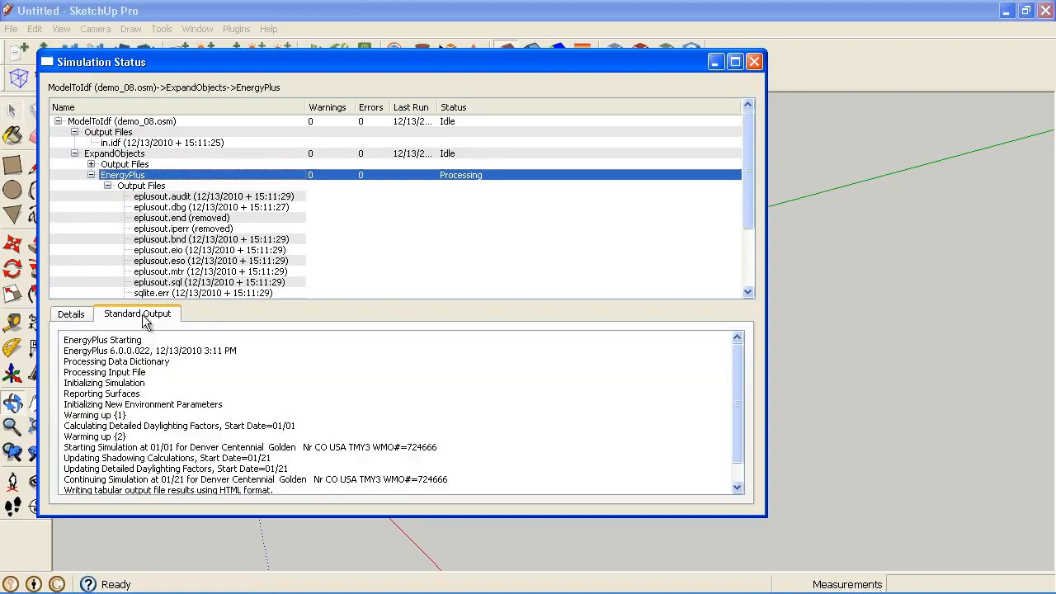
{"action": "scroll", "coordinate": [421, 372], "scroll_direction": "down", "scroll_amount": 1}
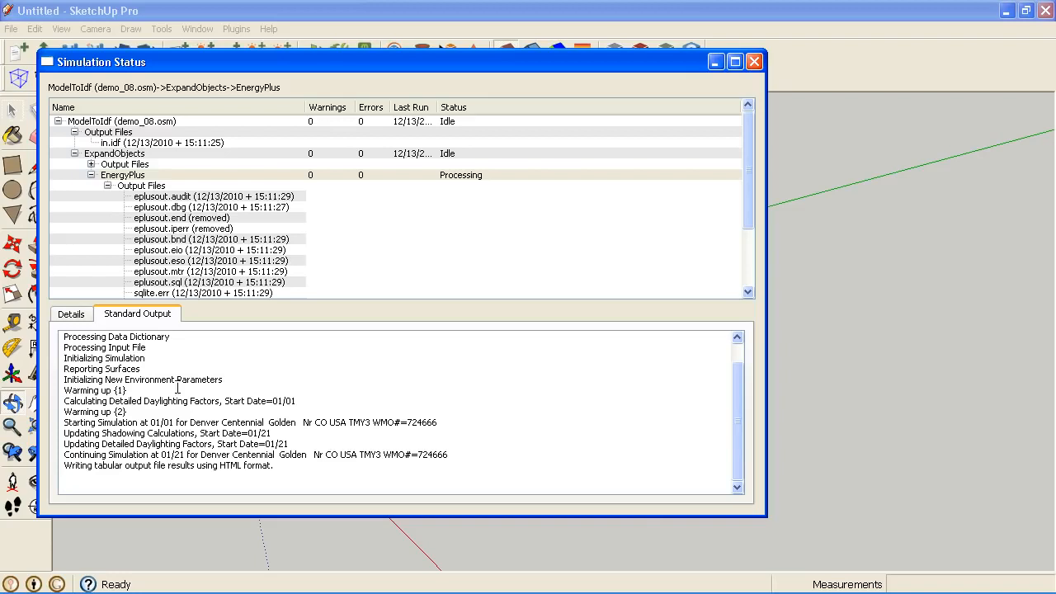
{"action": "left_click", "coordinate": [74, 318]}
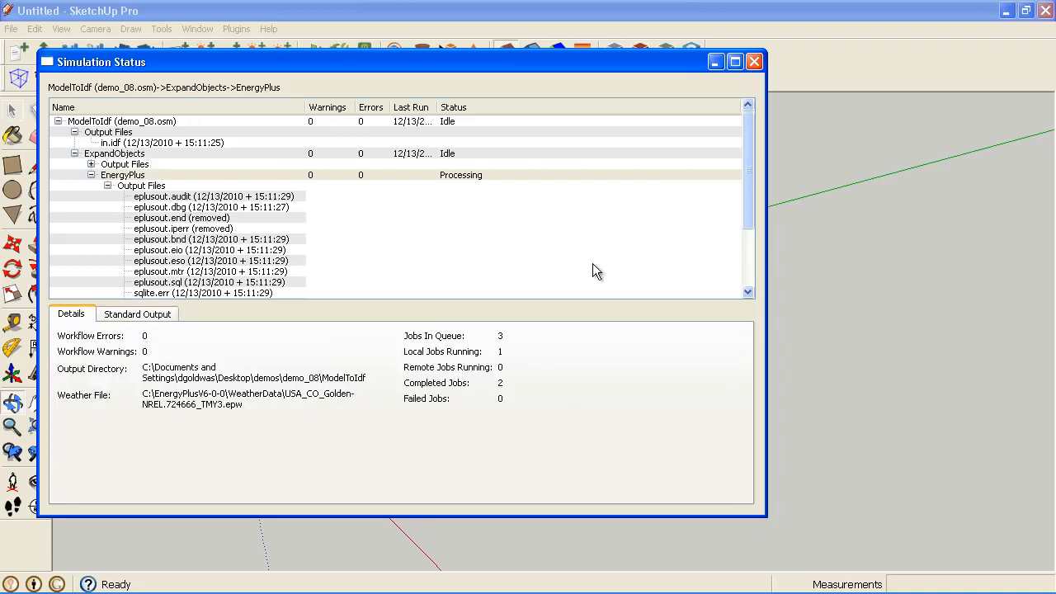
Look through the EnergyPlus output files and select eplusout.rdd.
{"action": "left_click_drag", "start_coordinate": [753, 168], "coordinate": [754, 223]}
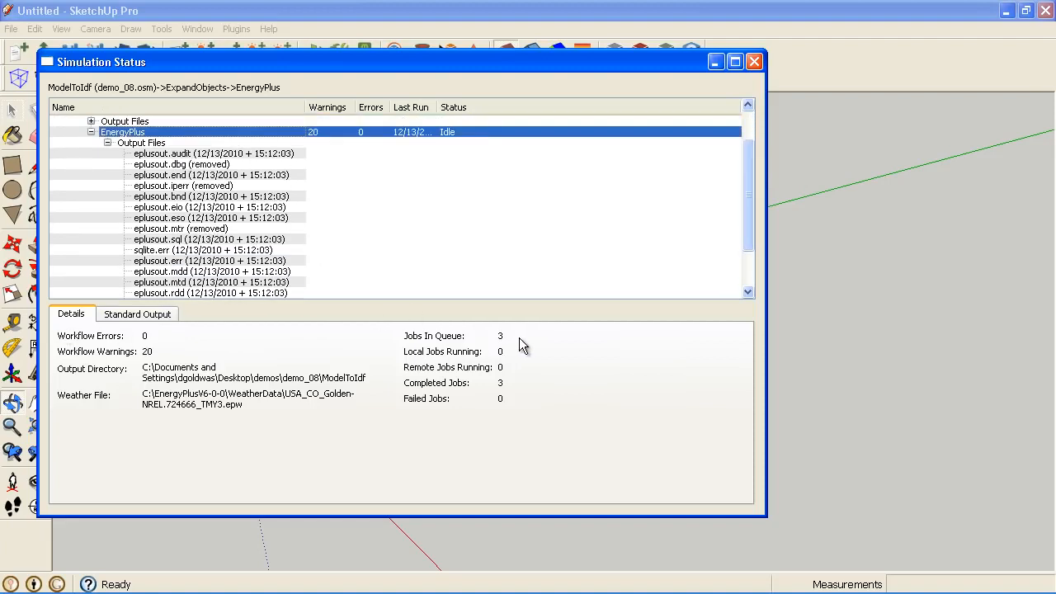
{"action": "scroll", "coordinate": [336, 276], "scroll_direction": "down", "scroll_amount": 2}
{"action": "left_click", "coordinate": [178, 240]}
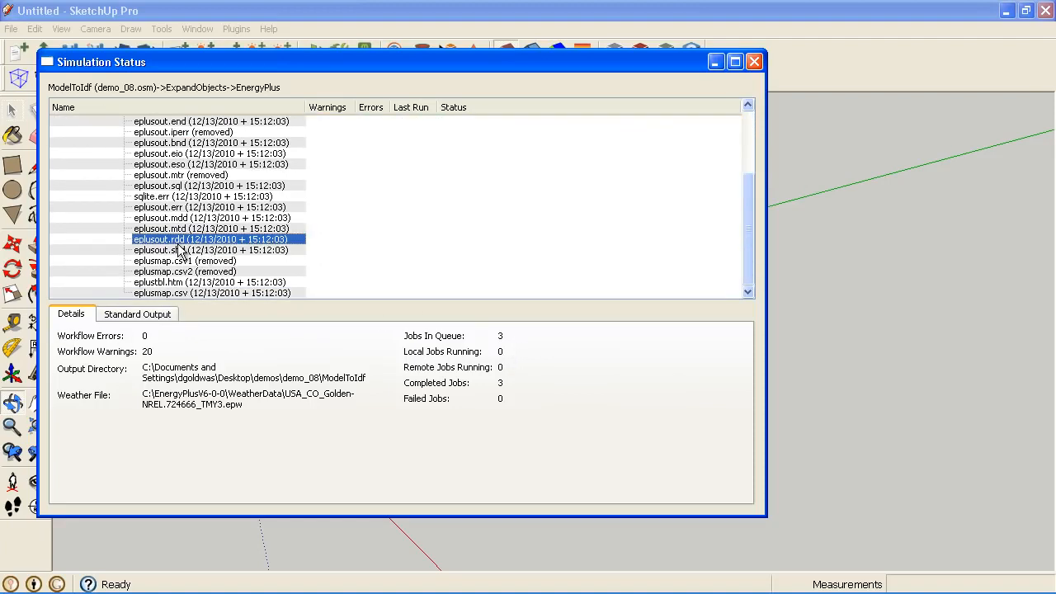